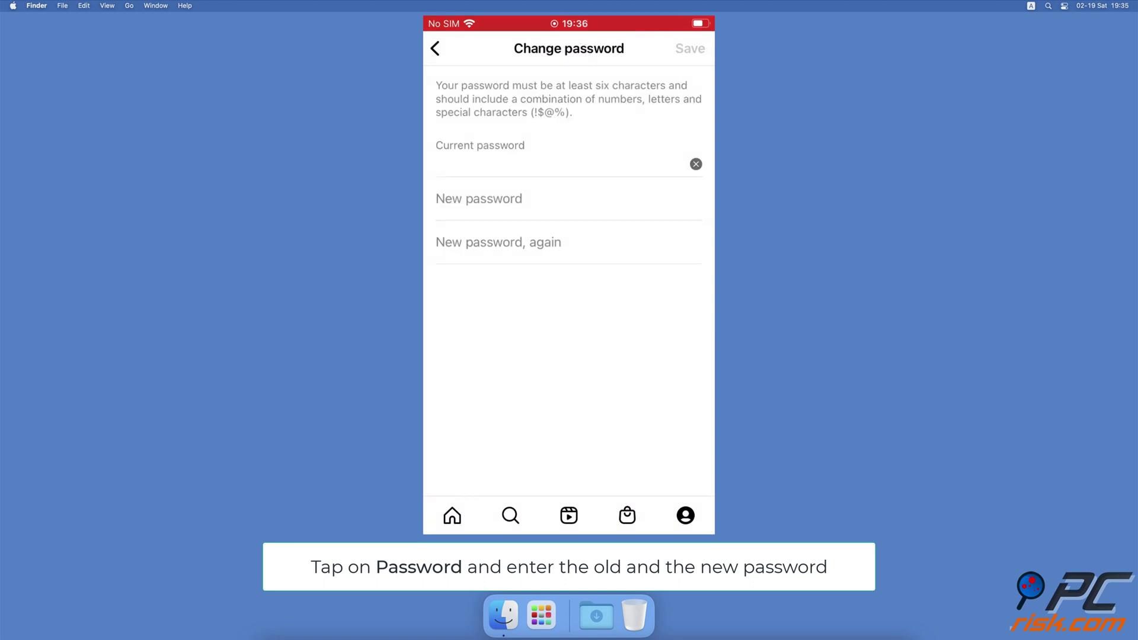
# Step: Enter the current password, then select the New password field
pyautogui.click(569, 201)
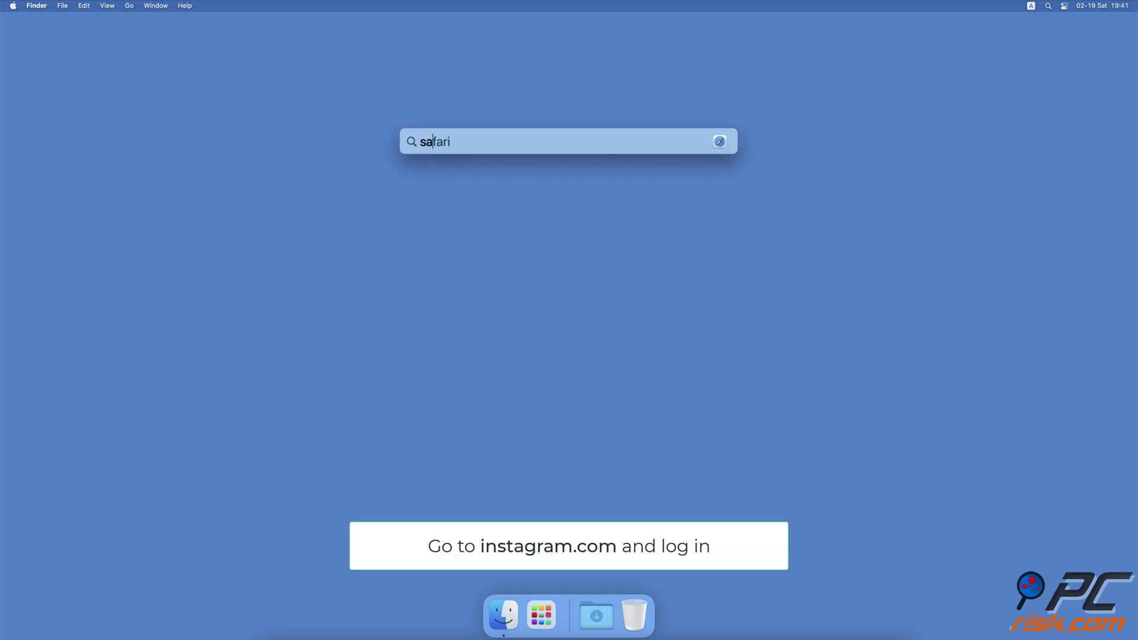
# Step: Launch Safari from Spotlight and load instagram.com
pyautogui.write('ari')
pyautogui.press('Return')
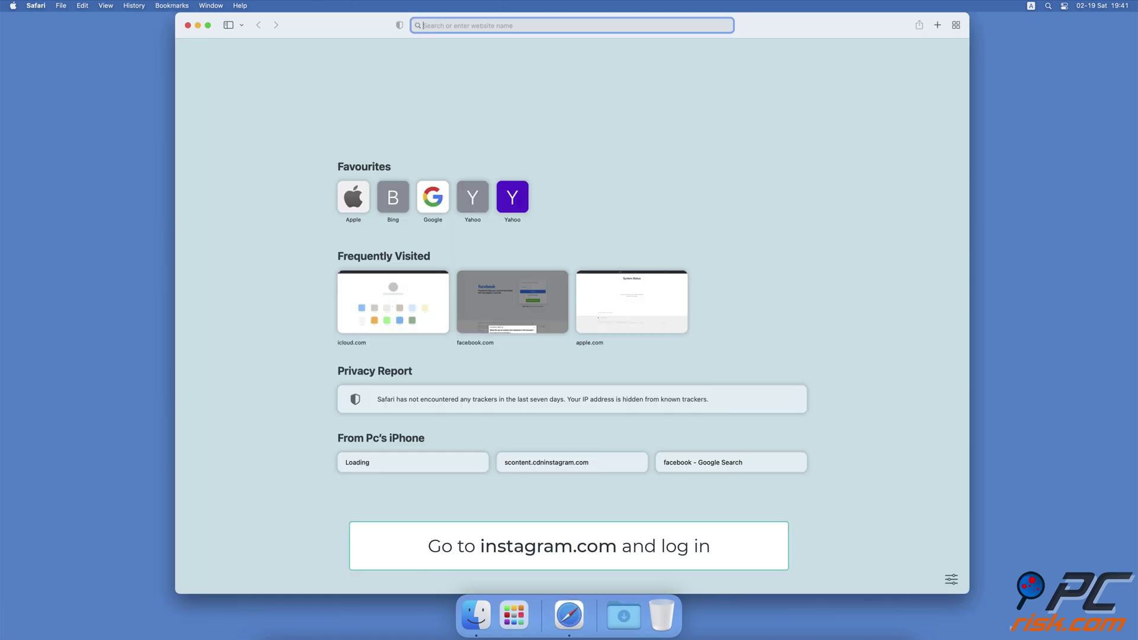
pyautogui.write('instagram')
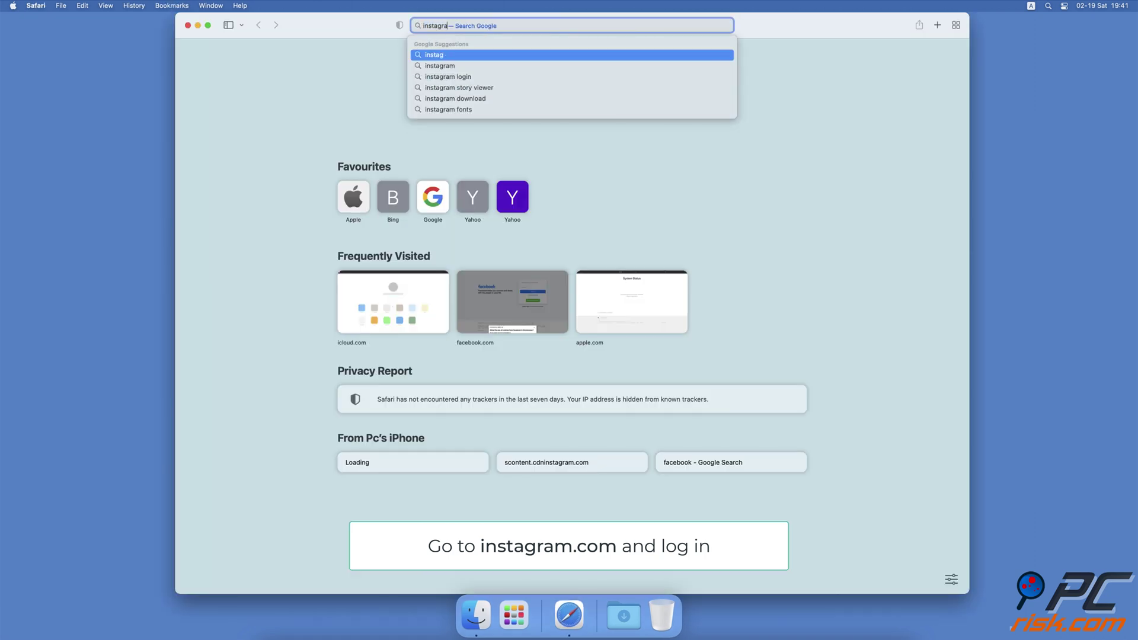
pyautogui.write('.com')
pyautogui.press('Return')
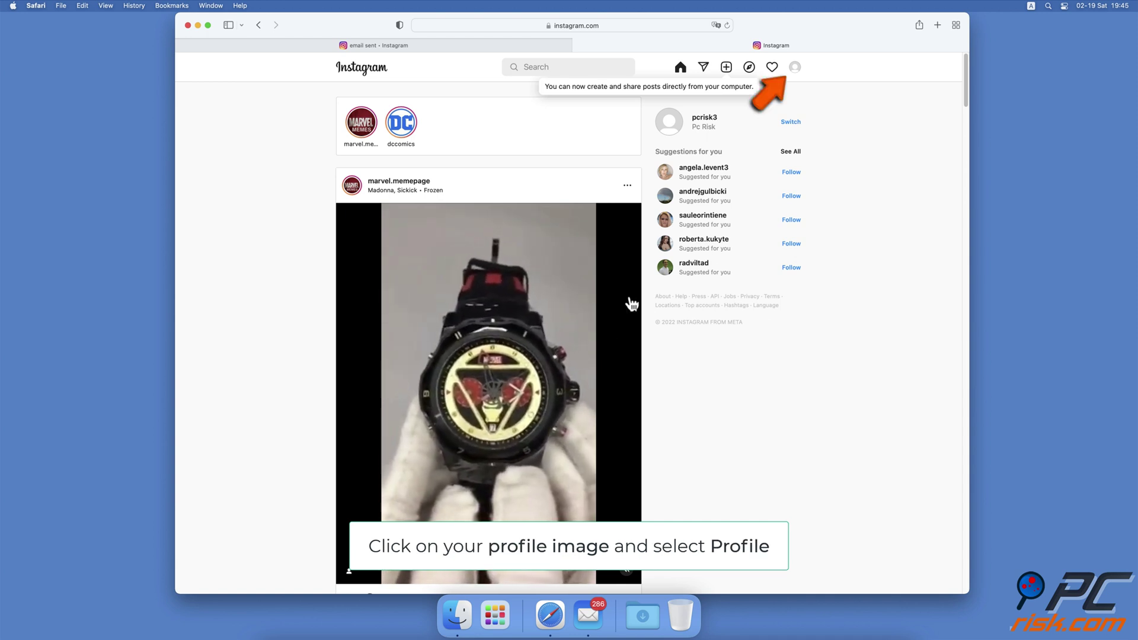
# Step: Go to Profile via the profile image, then choose Change password from the gear menu
pyautogui.click(794, 67)
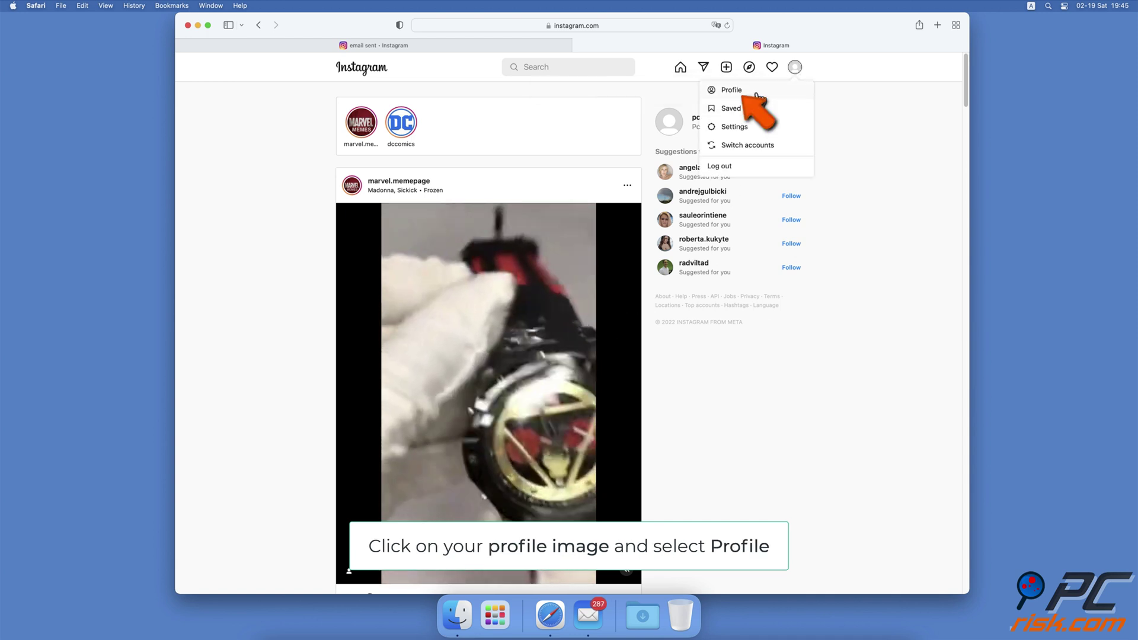
pyautogui.click(757, 92)
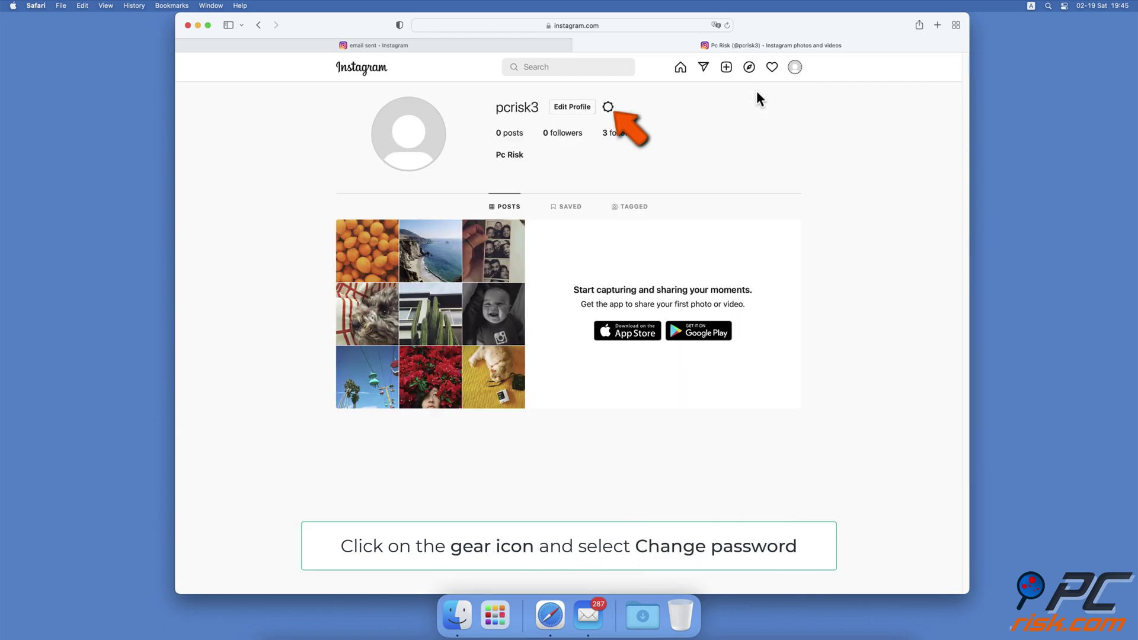
pyautogui.click(608, 109)
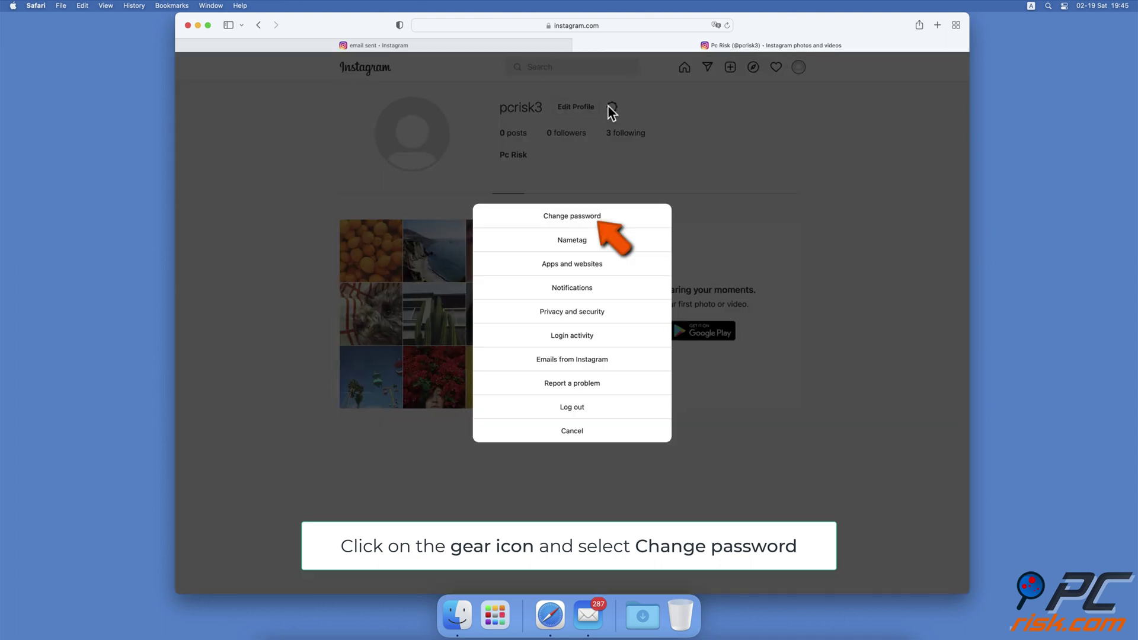
pyautogui.click(618, 223)
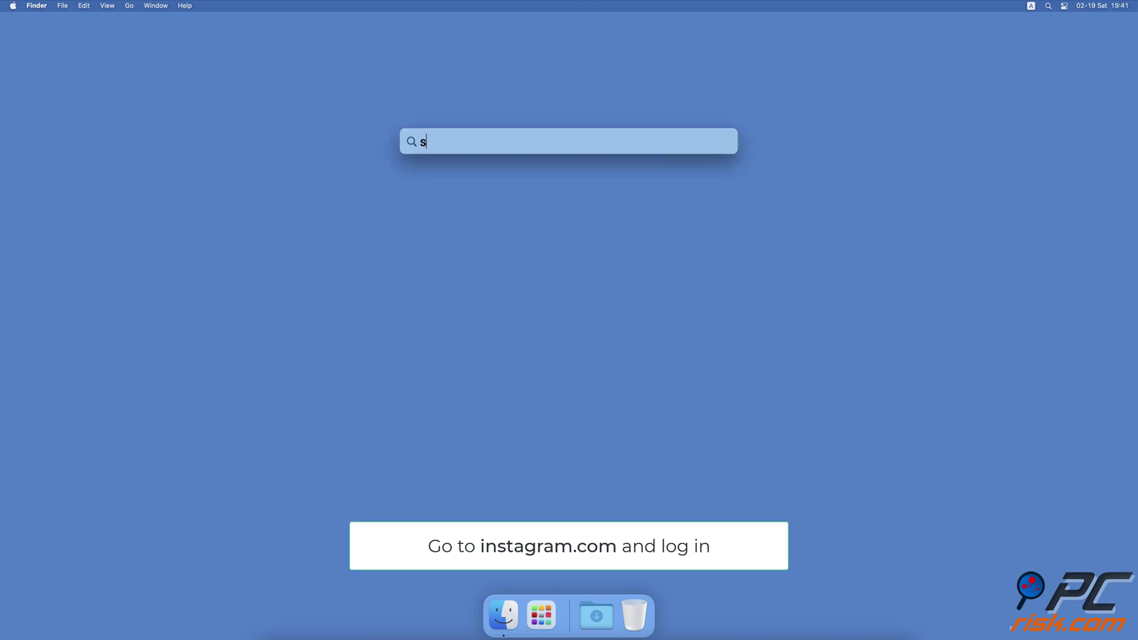
# Step: Relaunch Safari from Spotlight and load instagram.com
pyautogui.write('afari')
pyautogui.press('Return')
pyautogui.write('ins')
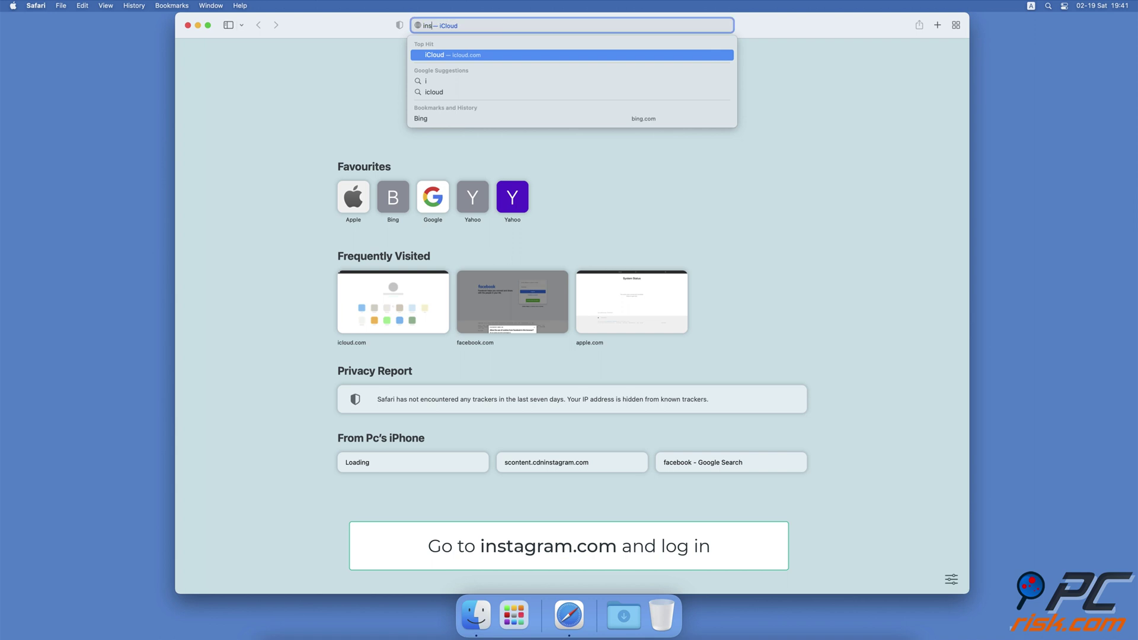
pyautogui.write('tagram.com')
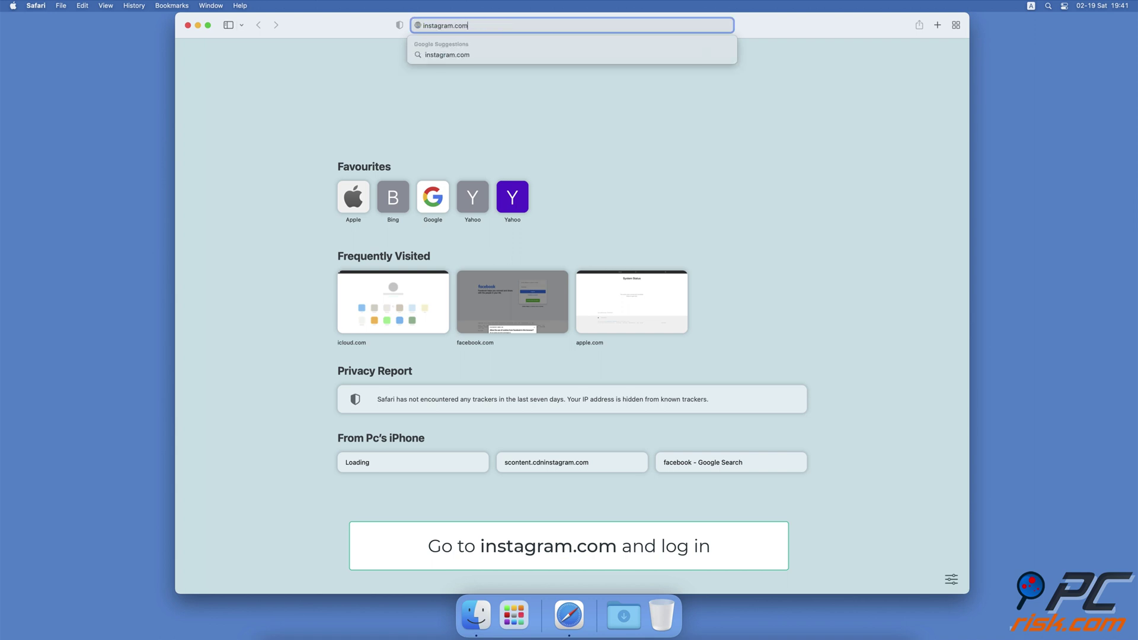
pyautogui.press('Return')
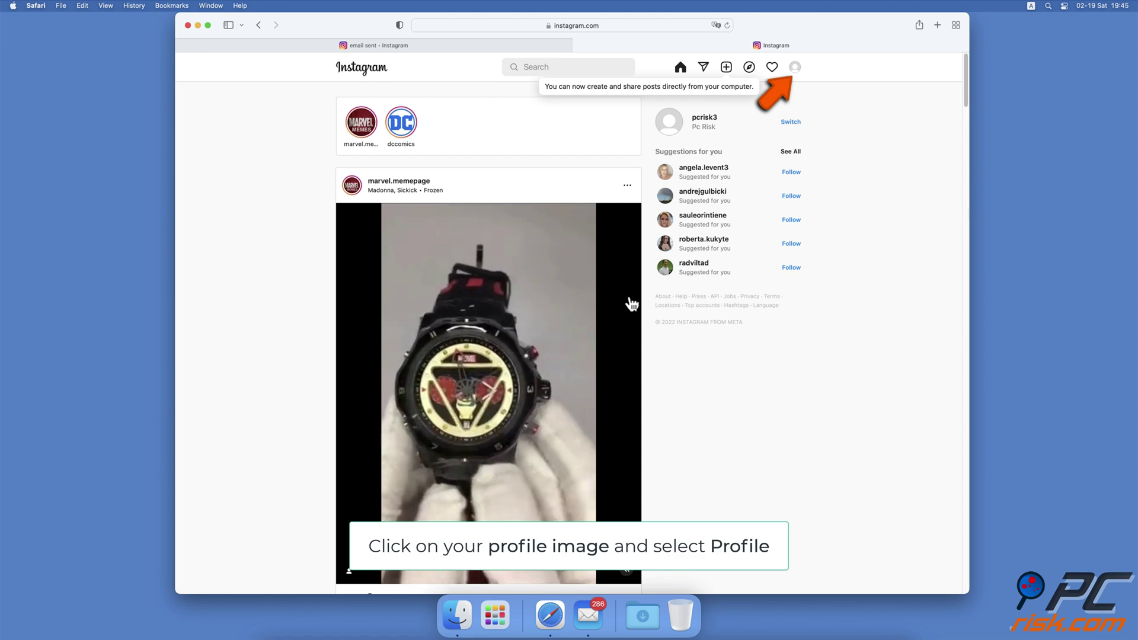
# Step: Open Profile from the profile image, then Change password under the gear icon
pyautogui.click(794, 67)
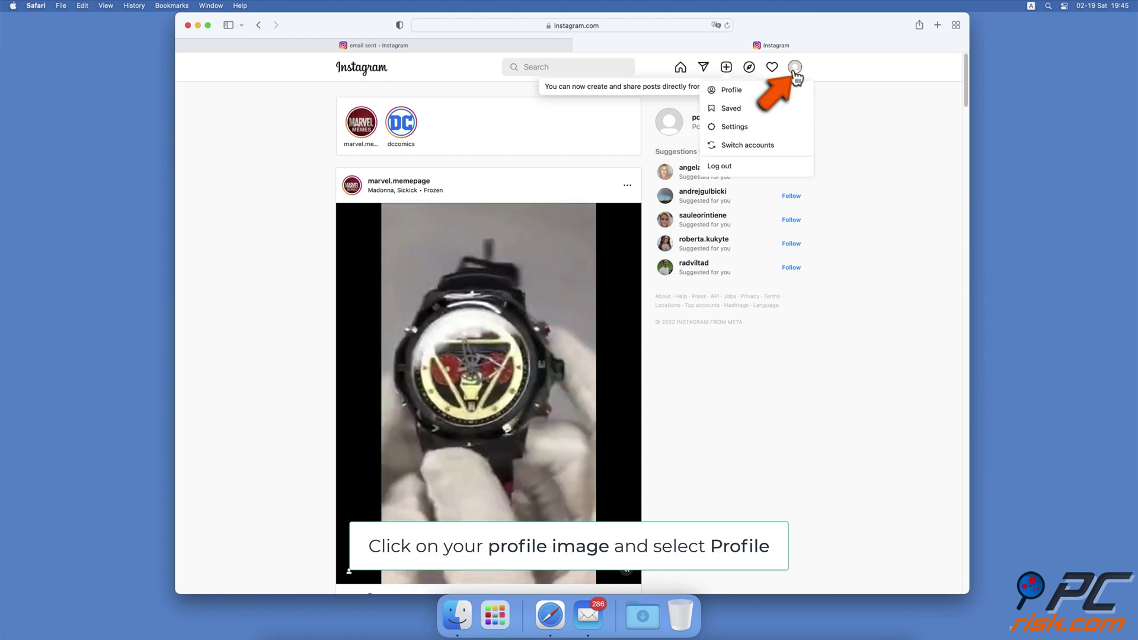
pyautogui.click(731, 90)
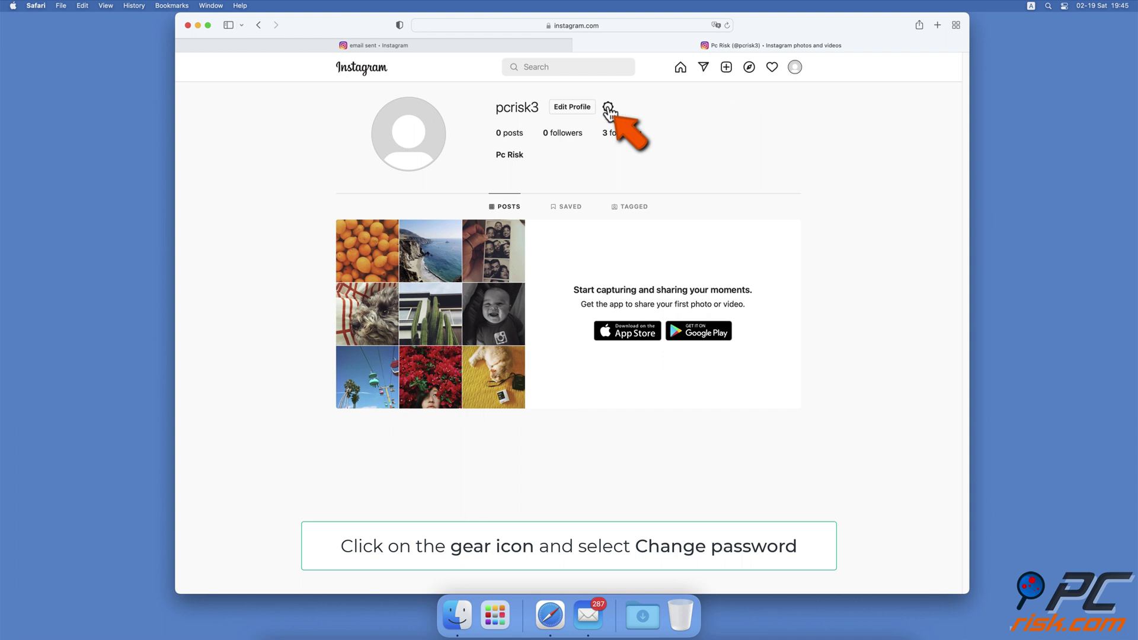
pyautogui.click(609, 109)
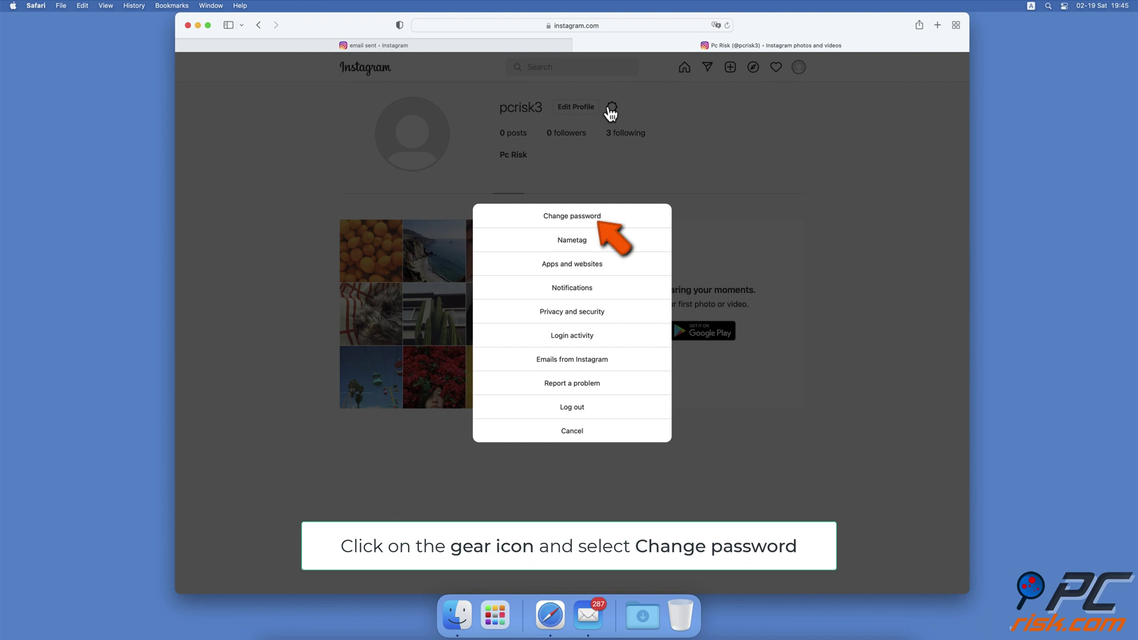
pyautogui.click(619, 221)
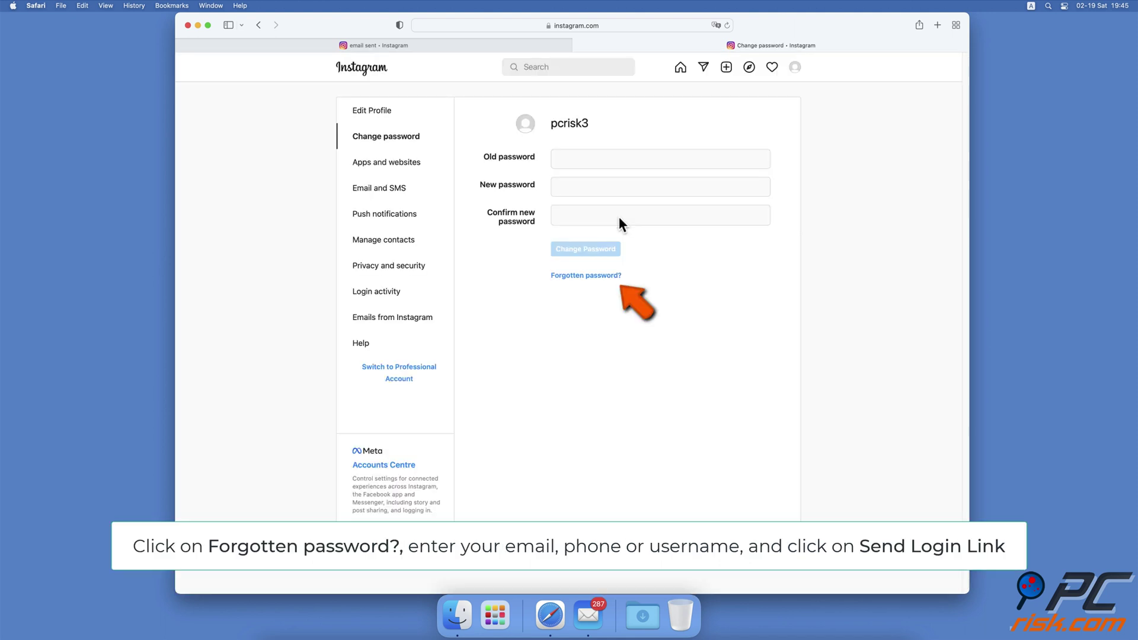
# Step: Use Forgotten password? to send a login link to the account's username
pyautogui.click(613, 278)
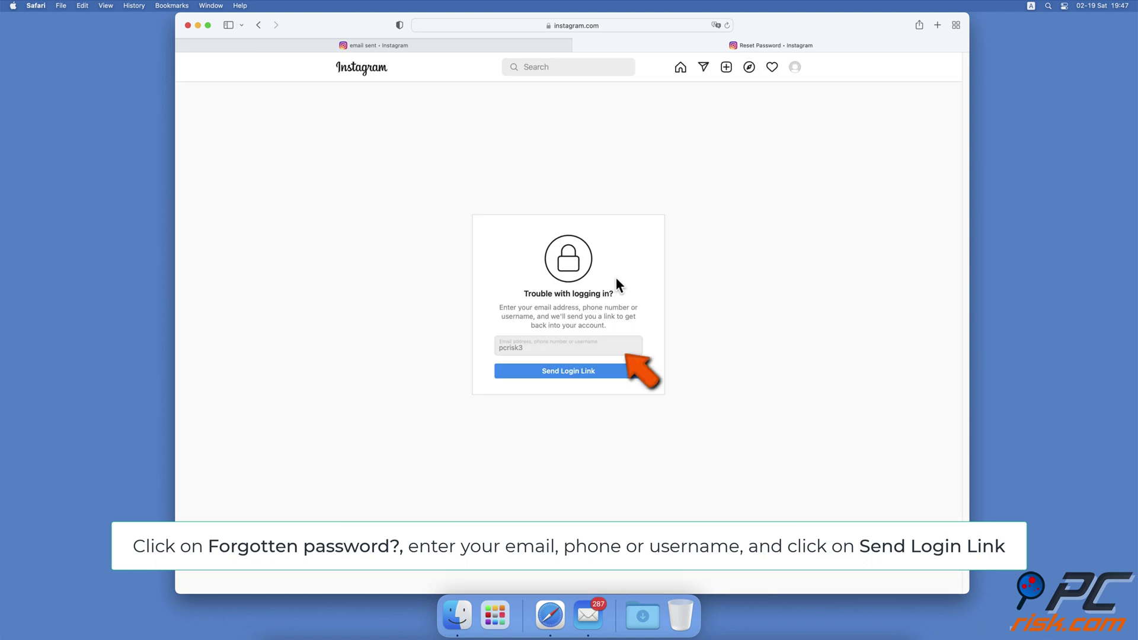
pyautogui.click(611, 378)
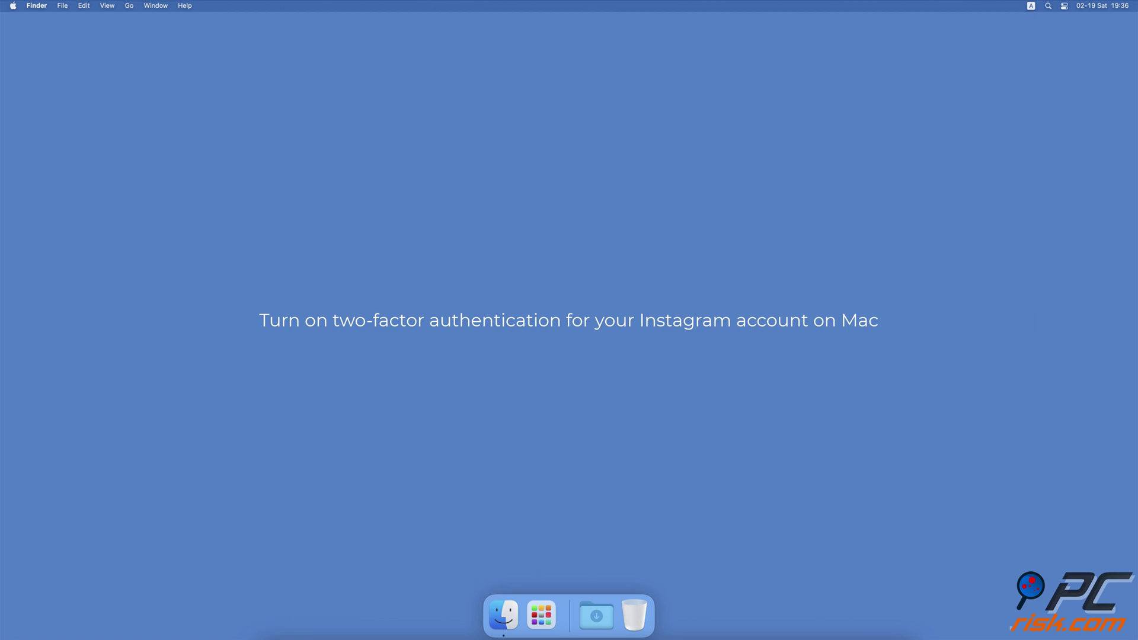
# Step: Launch Safari from Spotlight and load instagram.com
pyautogui.write('safari')
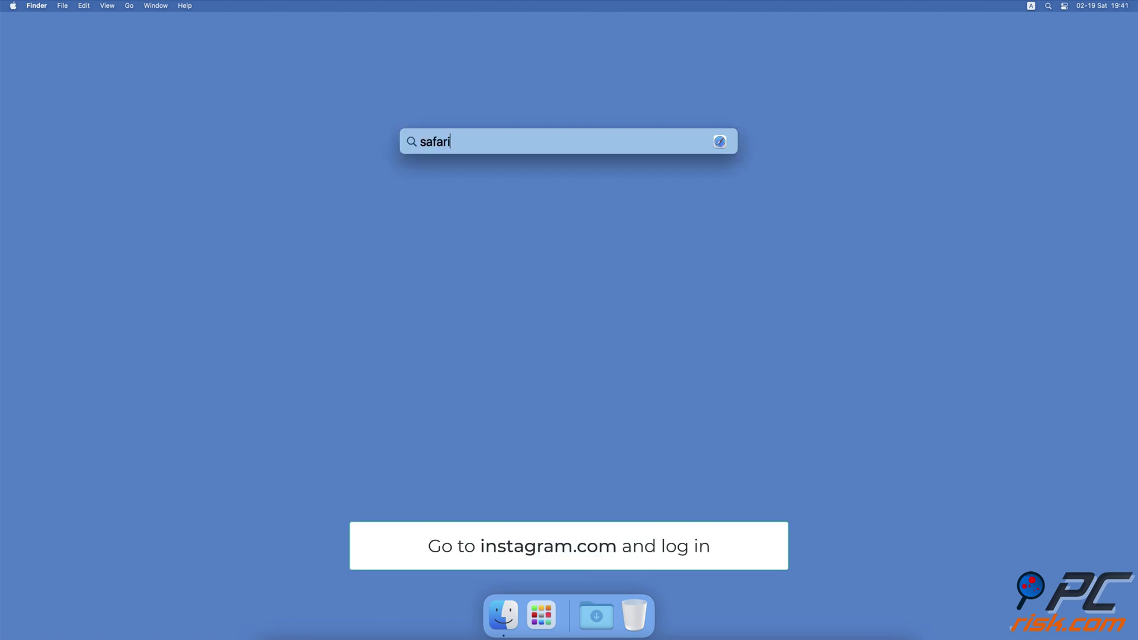
pyautogui.press('Return')
pyautogui.write('instagram.c')
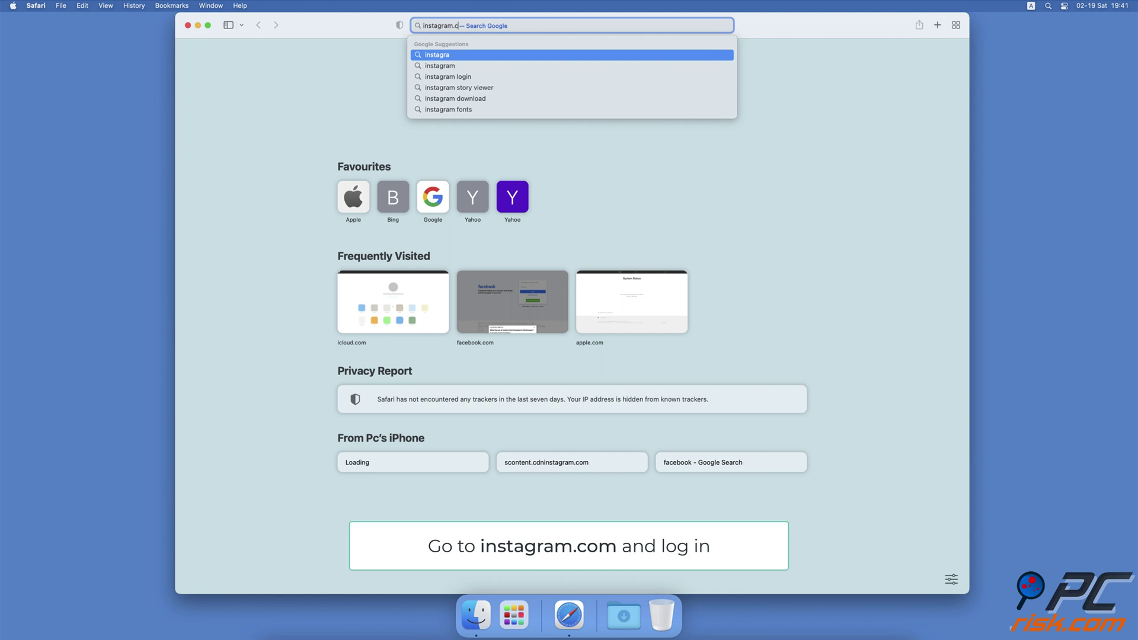
pyautogui.write('om')
pyautogui.press('Return')
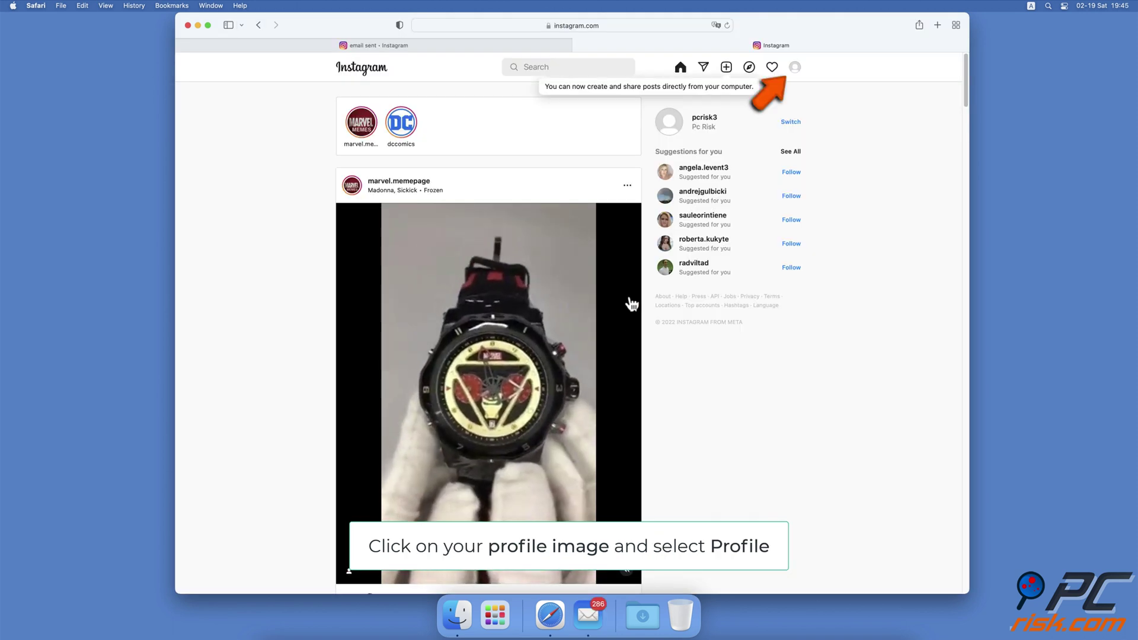
# Step: Open Profile, then gear menu > Privacy and security > two-factor authentication settings
pyautogui.click(795, 67)
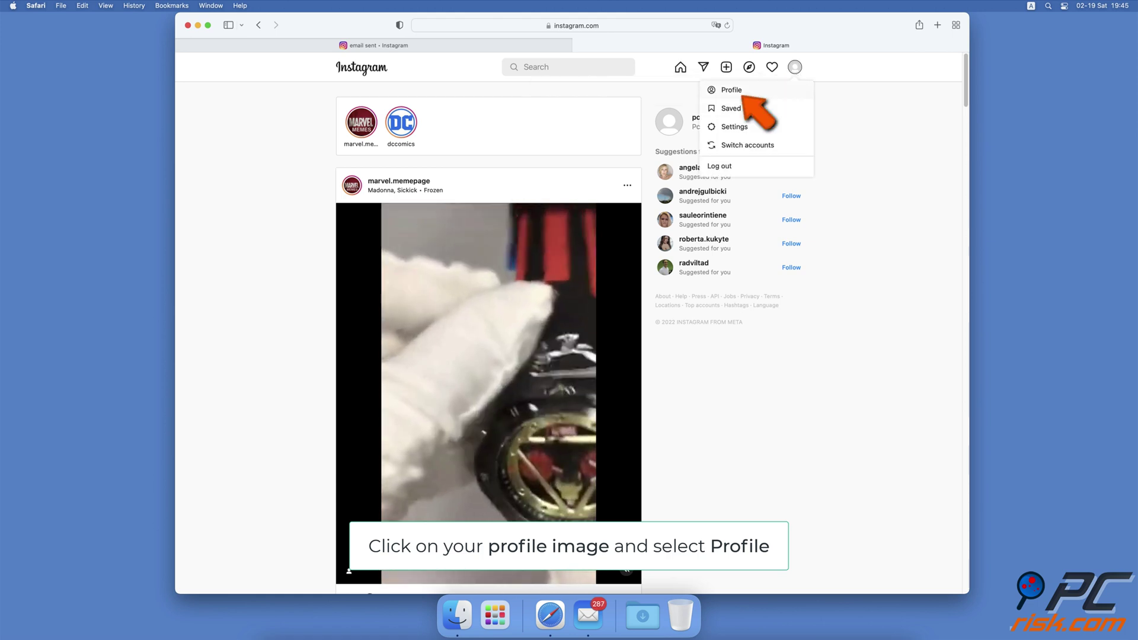
pyautogui.click(756, 91)
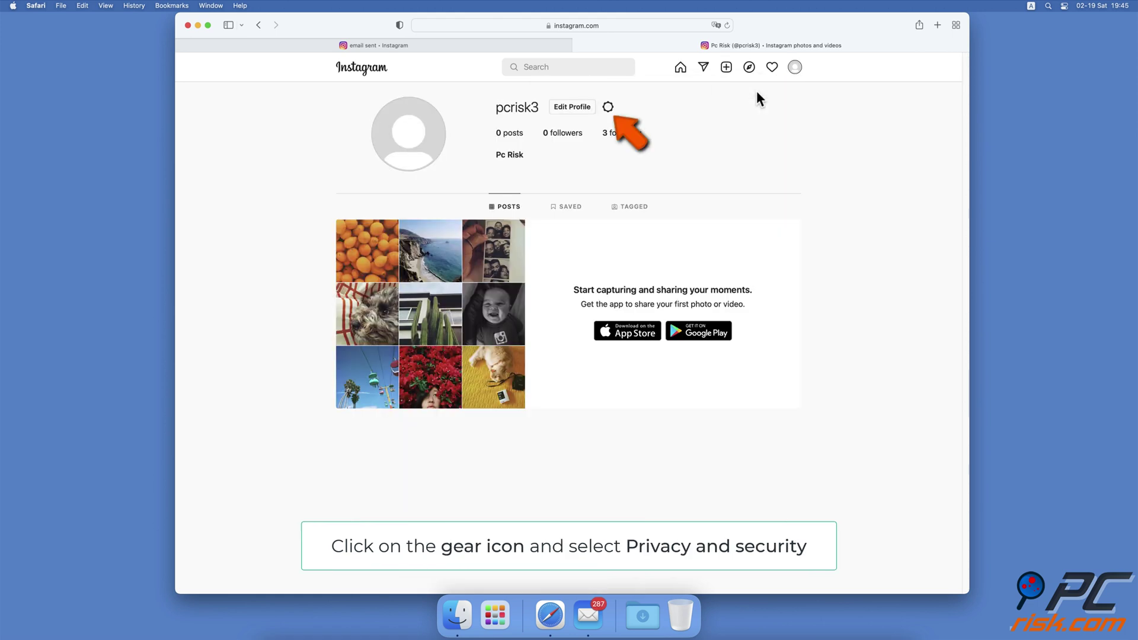
pyautogui.click(607, 108)
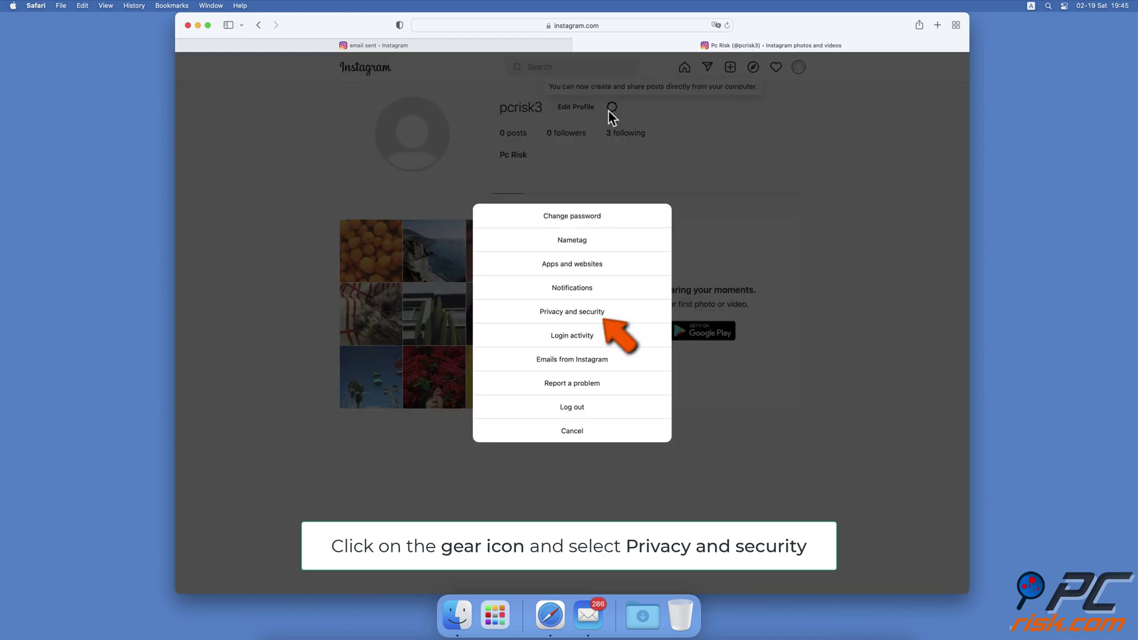
pyautogui.click(584, 309)
pyautogui.scroll(-15, 577, 333)
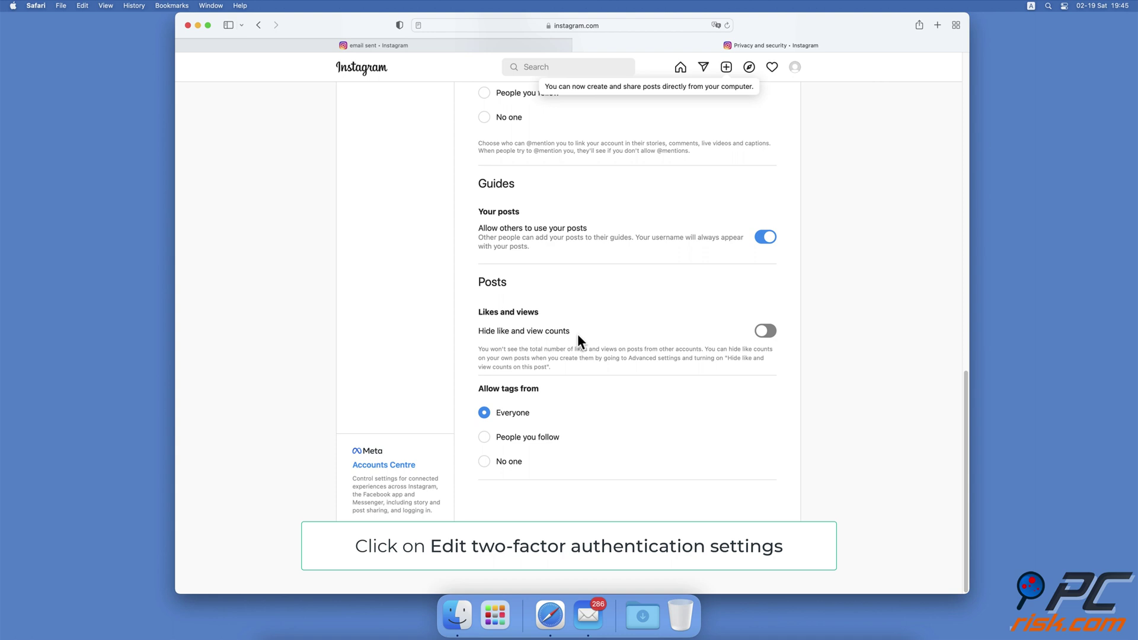
pyautogui.scroll(5, 577, 333)
pyautogui.scroll(1, 577, 335)
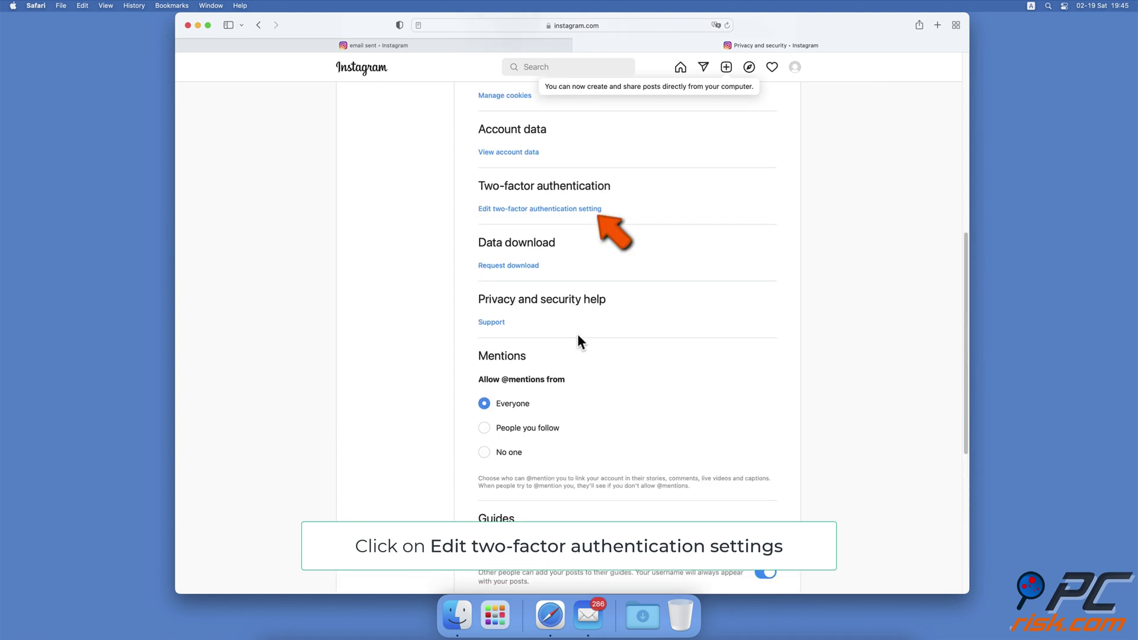
pyautogui.click(554, 211)
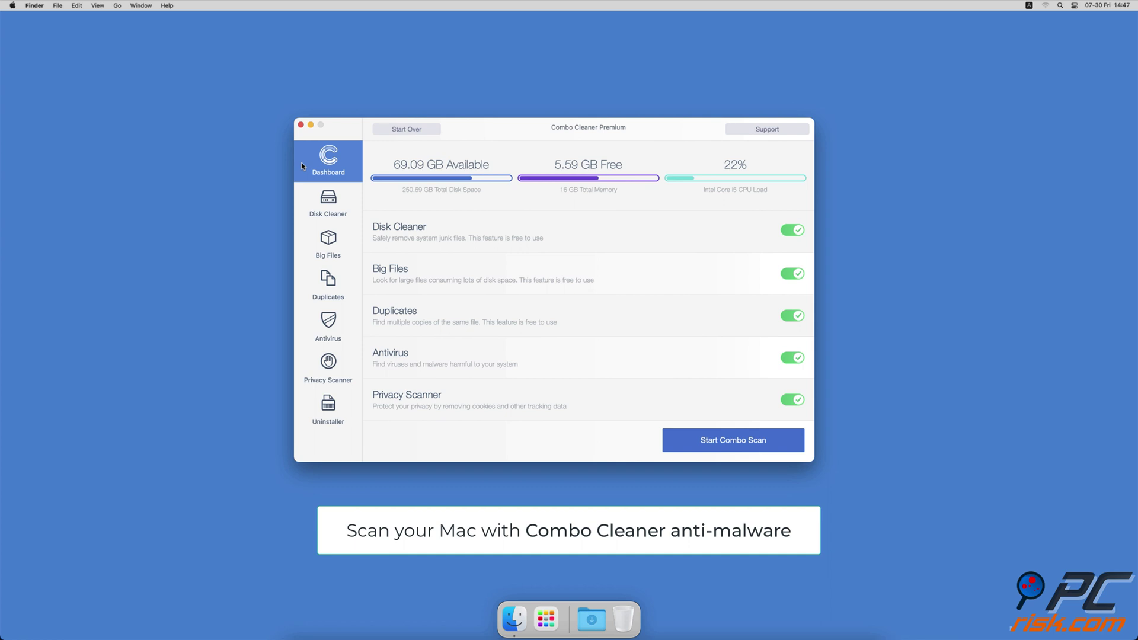
# Step: Run an Antivirus Full Scan, then a Disk Cleaner scan, removing 2.7 GB of junk
pyautogui.click(298, 328)
pyautogui.click(588, 208)
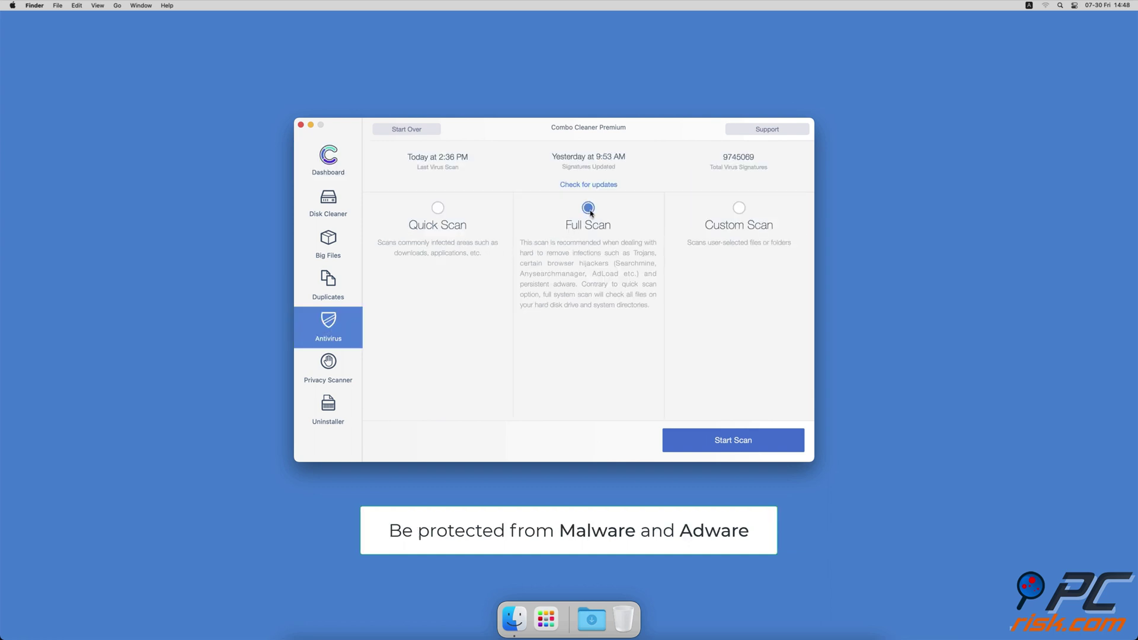
pyautogui.click(688, 440)
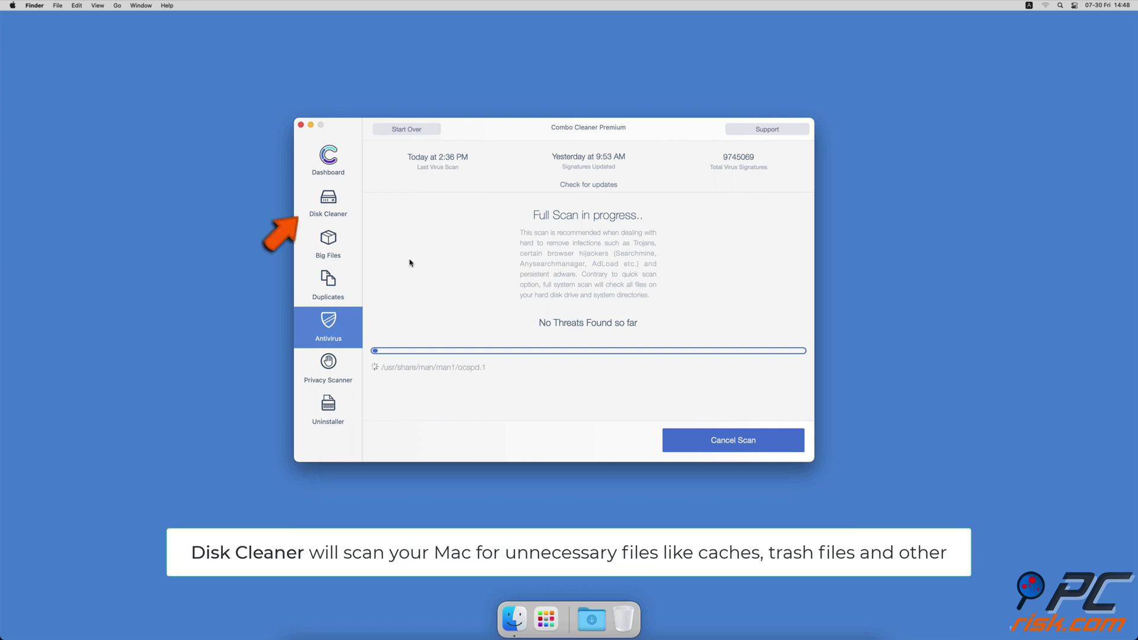
pyautogui.click(327, 204)
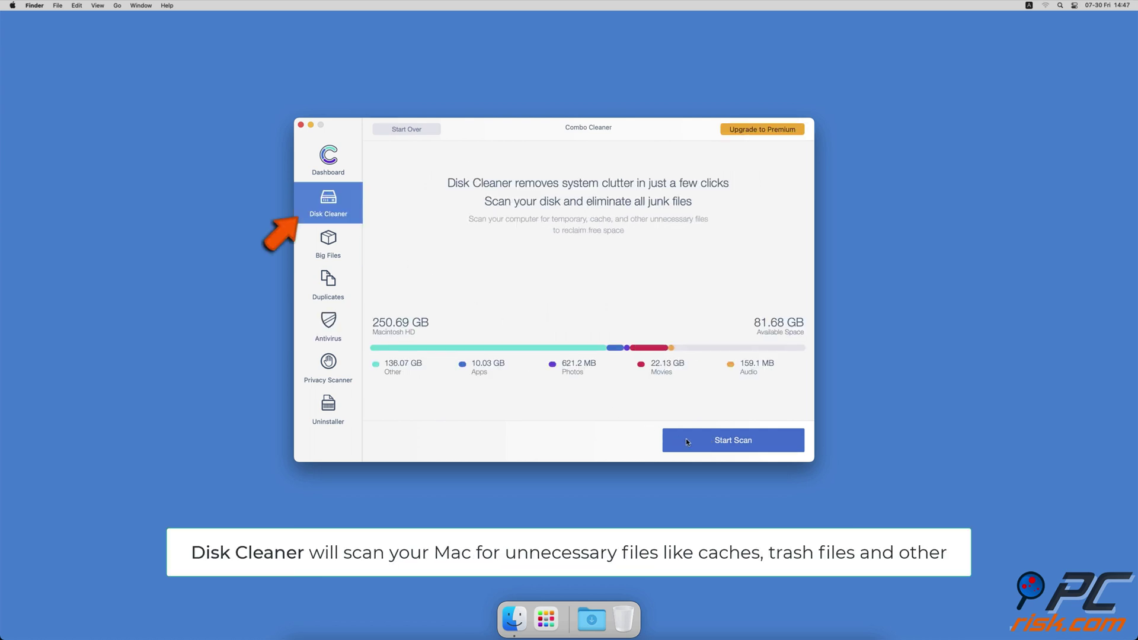
pyautogui.click(687, 440)
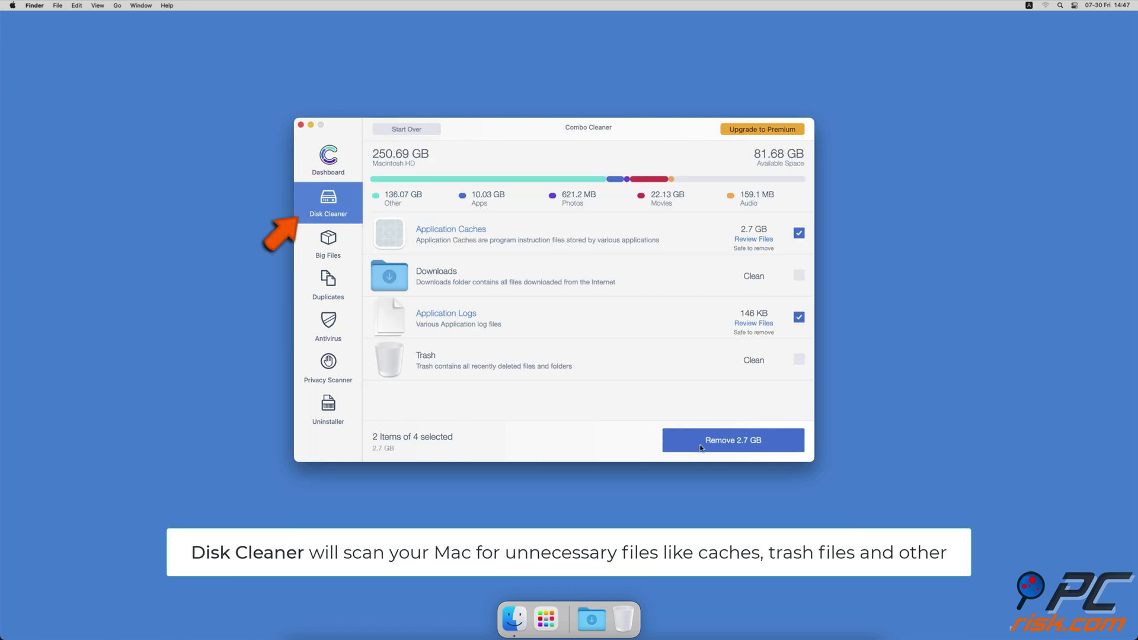
pyautogui.click(700, 448)
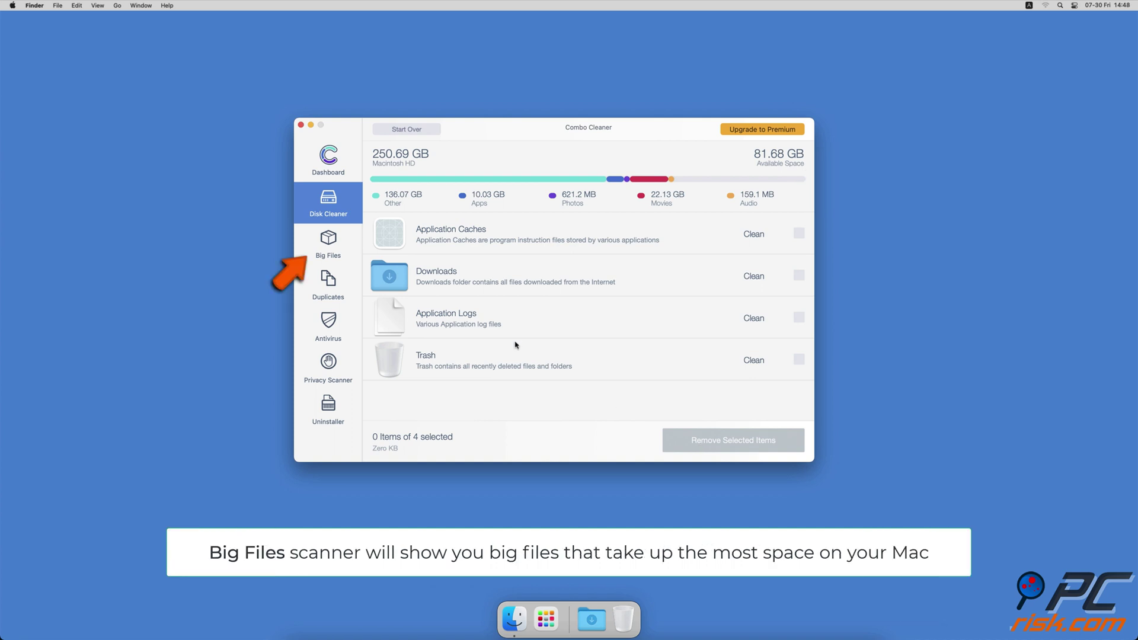
# Step: Run Big Files, Duplicates, Privacy Scanner and Uninstaller scans
pyautogui.click(331, 245)
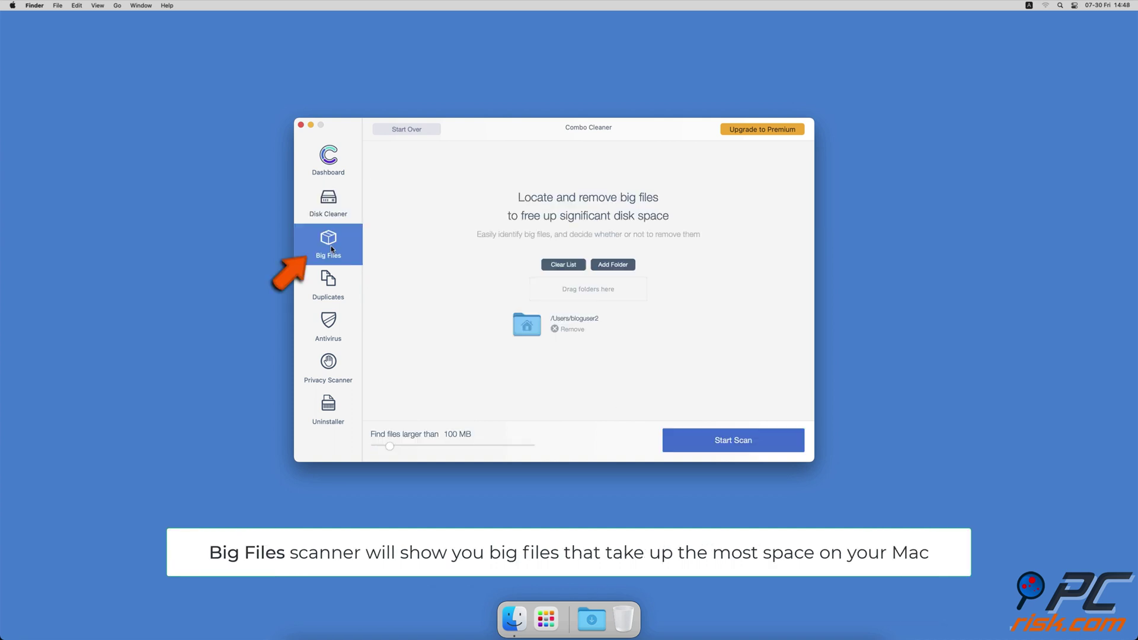
pyautogui.click(702, 450)
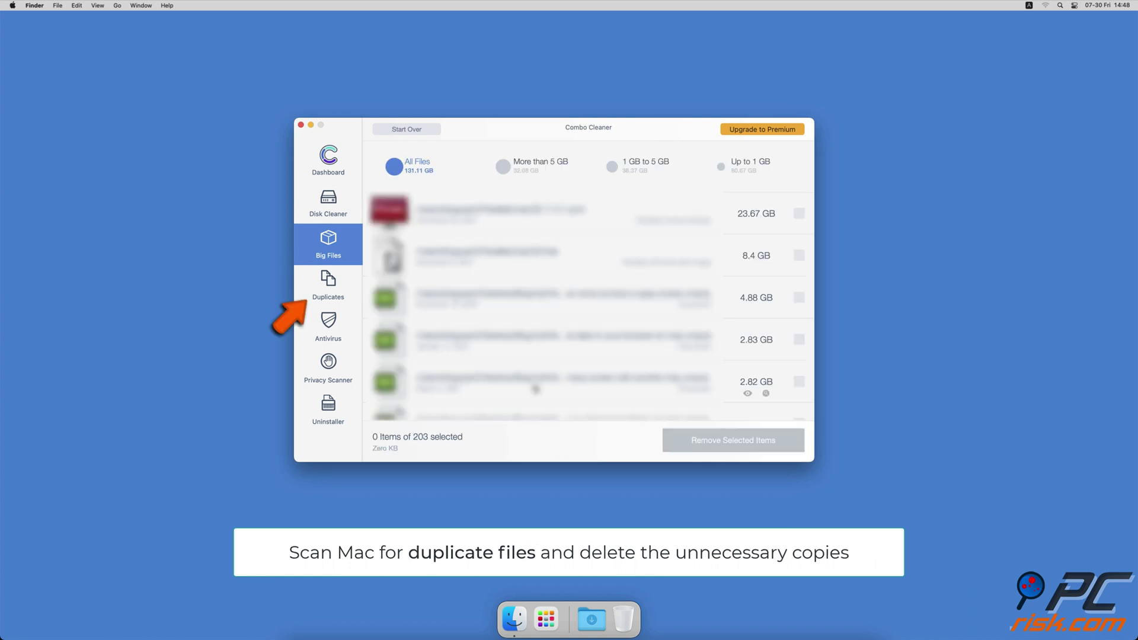
pyautogui.click(342, 296)
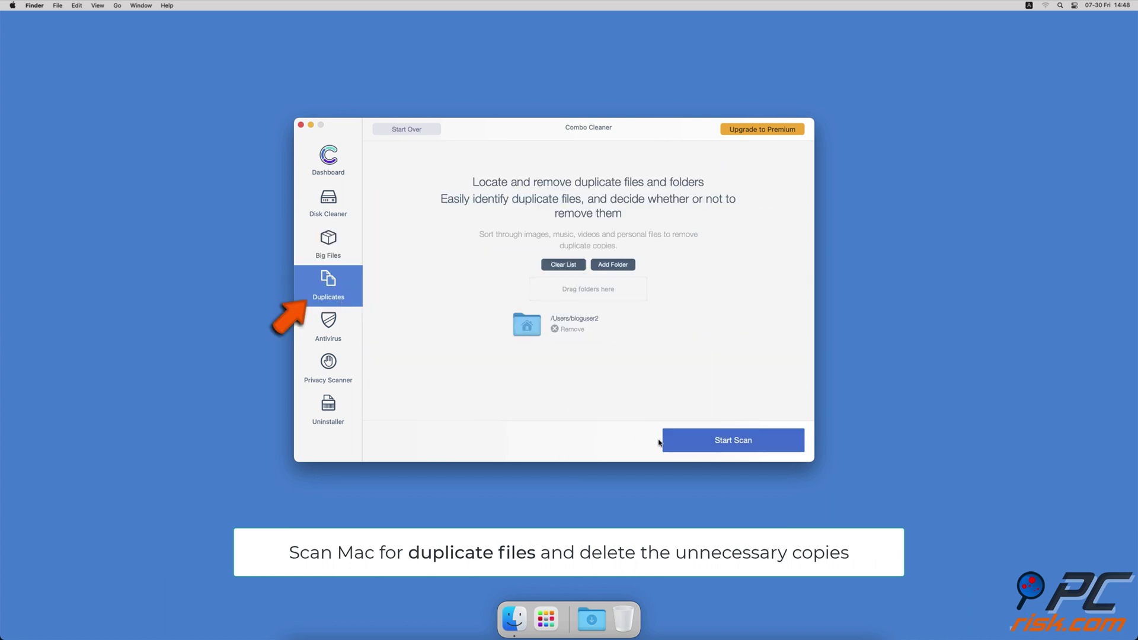
pyautogui.click(686, 449)
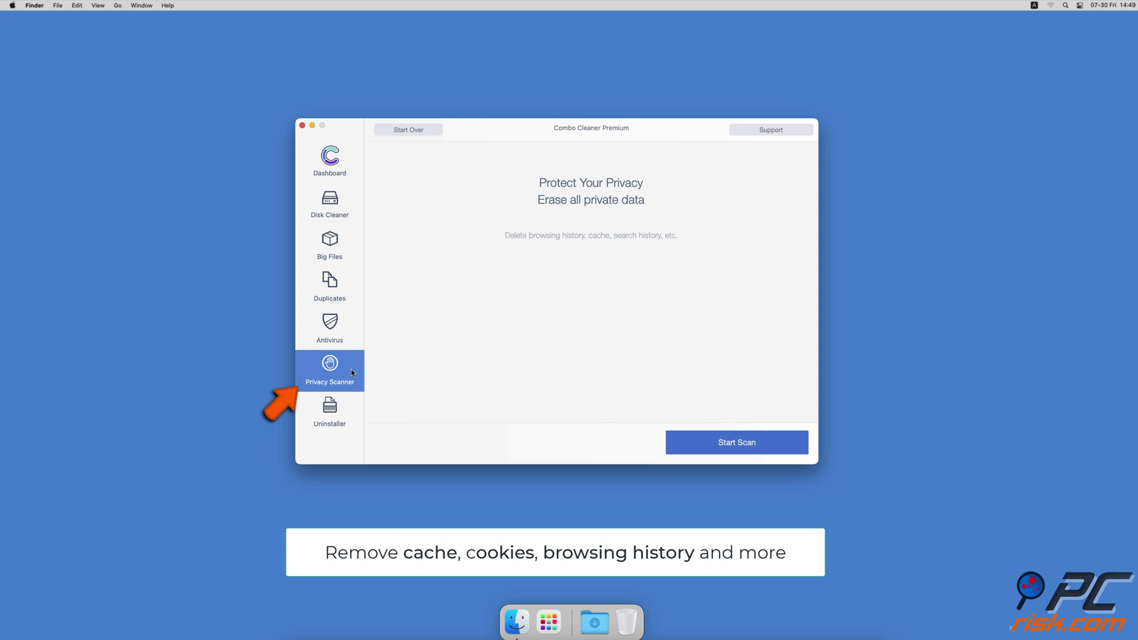
pyautogui.click(678, 443)
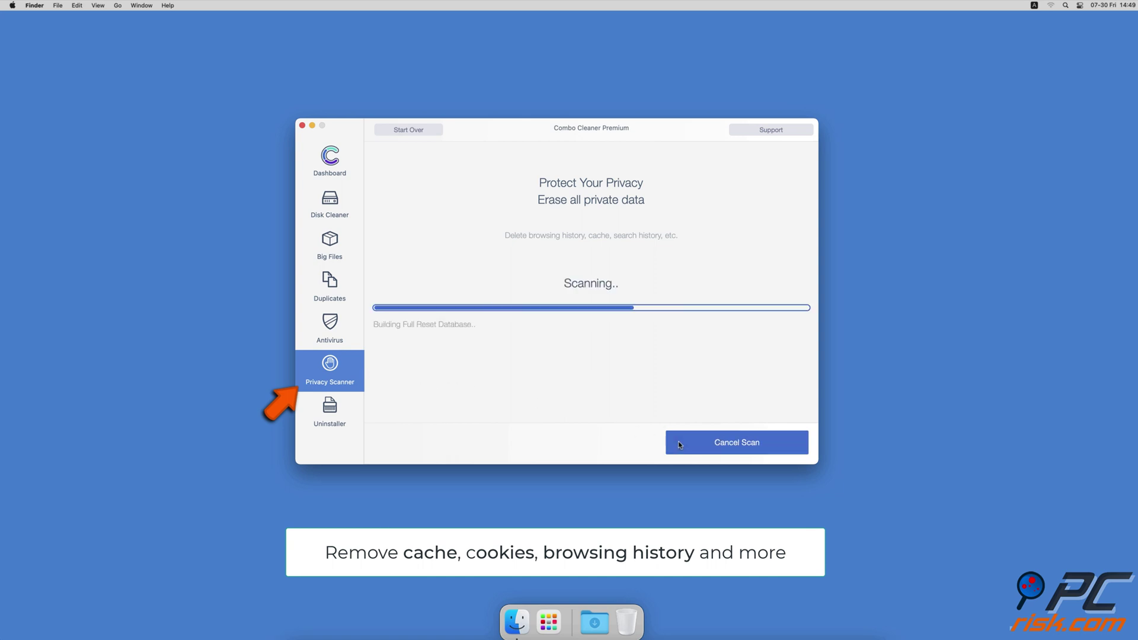
pyautogui.click(355, 418)
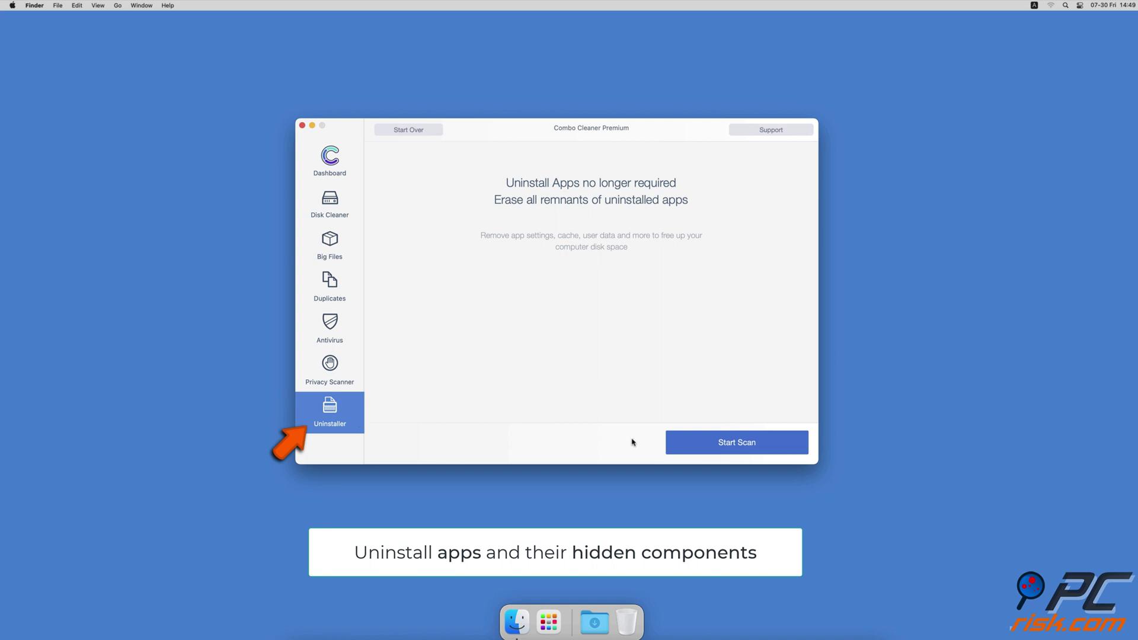
pyautogui.click(676, 442)
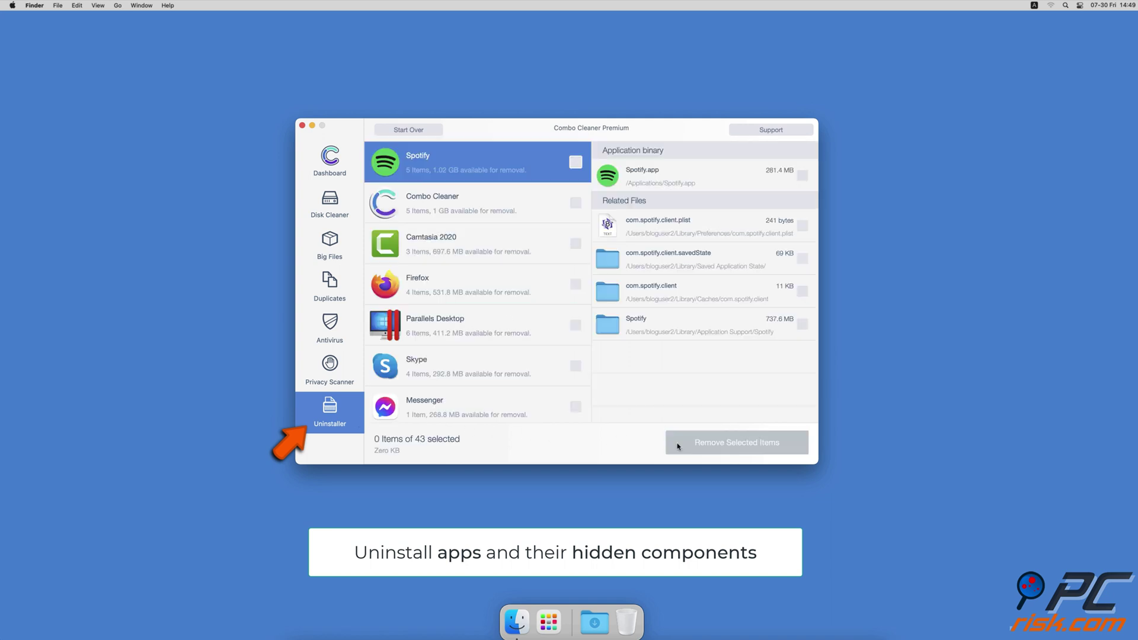